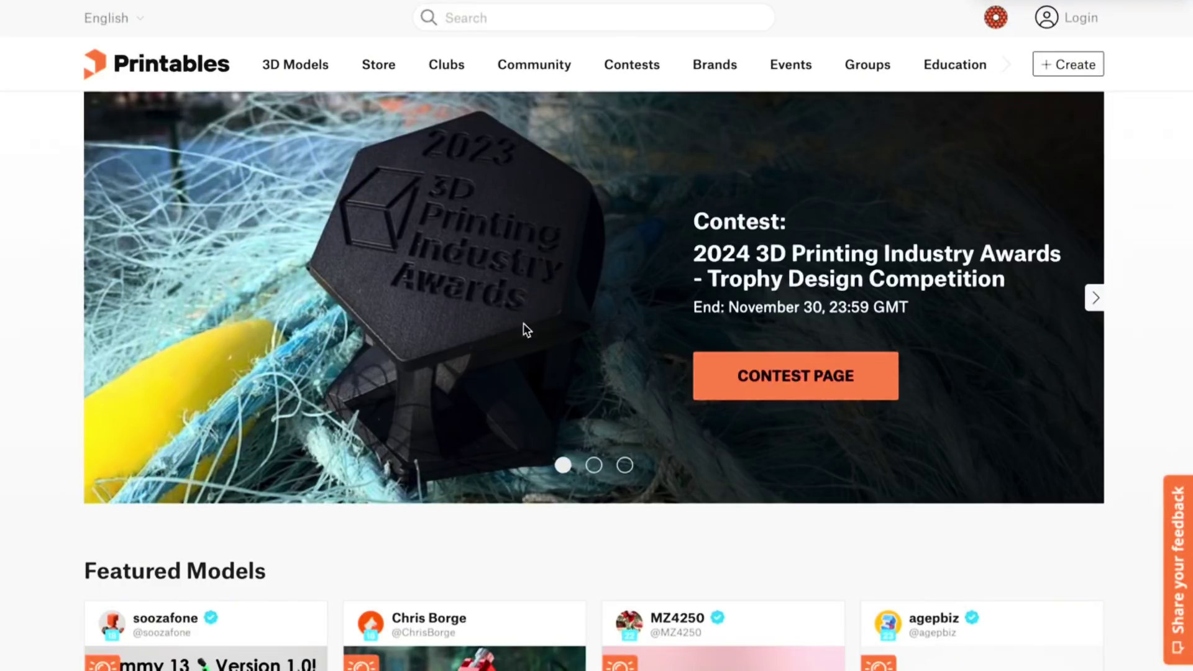
Step: Search Printables' 3D models for "fidget toys"
{"action": "left_click", "coordinate": [509, 17]}
{"action": "type", "text": "fidget toys"}
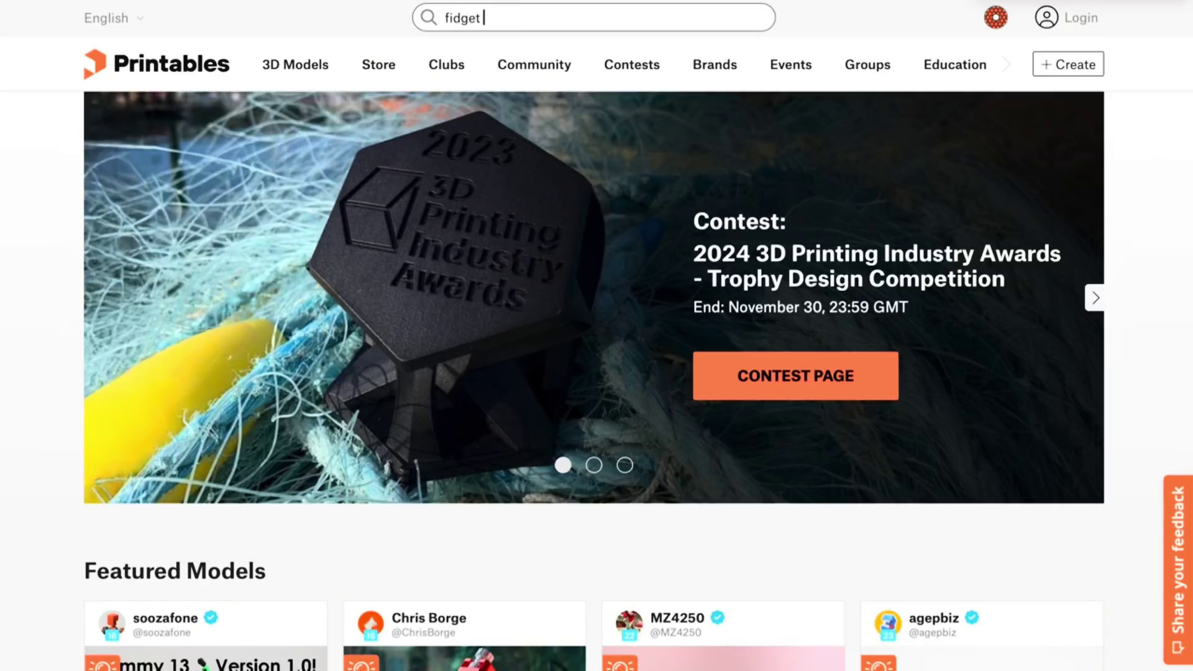
{"action": "key", "text": "Return"}
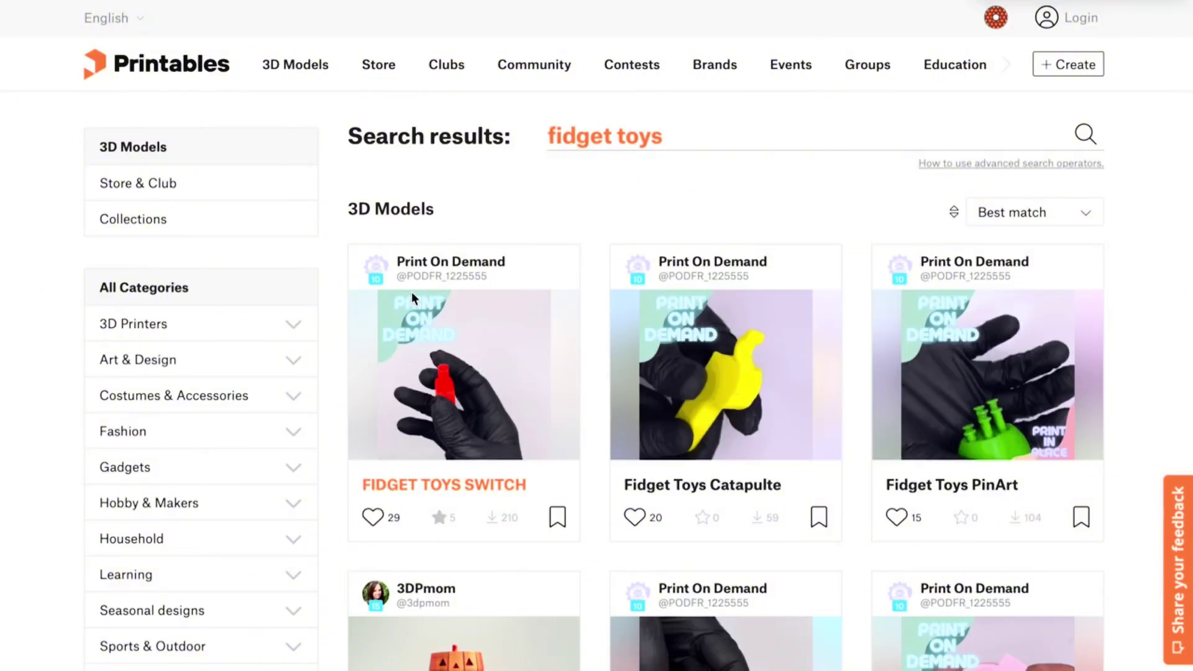
Step: Browse the fidget toy results, such as Pumpkin Layered Fidget Toys and Planet Spinners
{"action": "scroll", "coordinate": [605, 430], "scroll_direction": "down", "scroll_amount": 3}
{"action": "scroll", "coordinate": [605, 430], "scroll_direction": "down", "scroll_amount": 2}
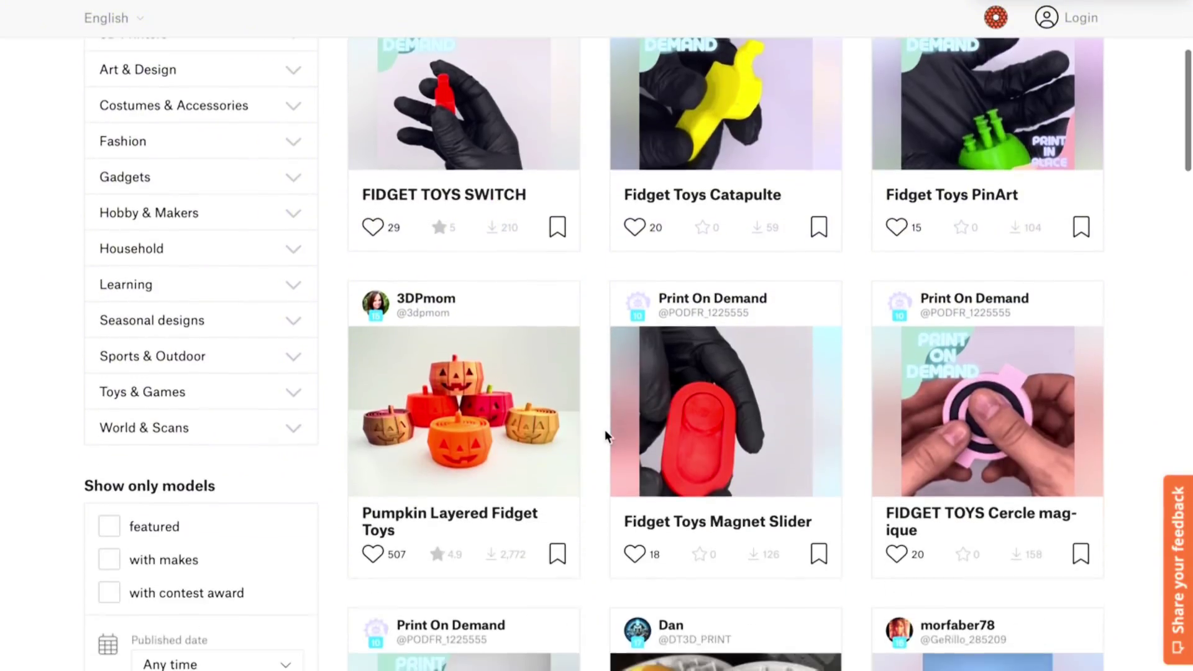
{"action": "scroll", "coordinate": [605, 430], "scroll_direction": "down", "scroll_amount": 2}
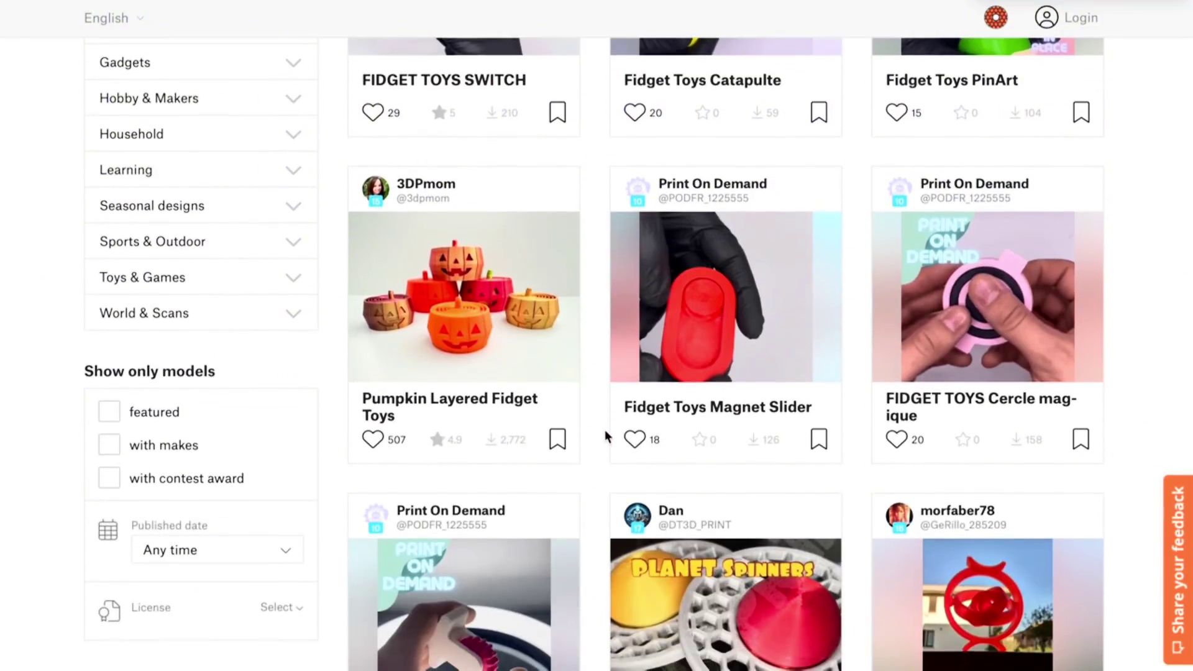
{"action": "scroll", "coordinate": [604, 430], "scroll_direction": "down", "scroll_amount": 2}
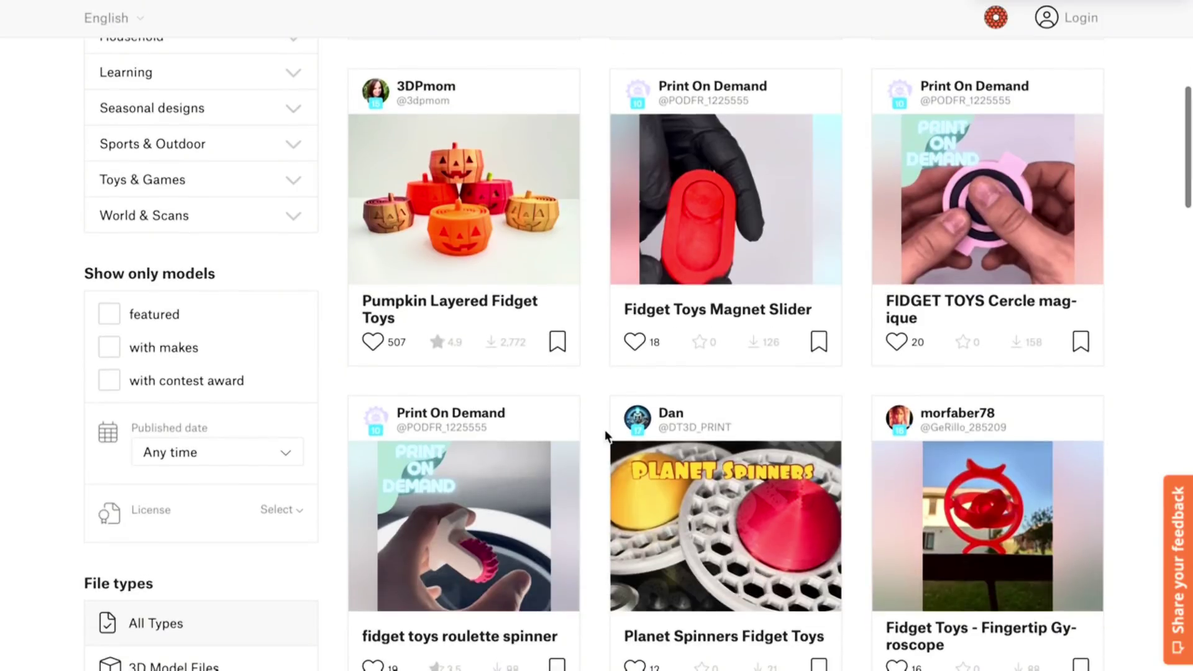
{"action": "scroll", "coordinate": [605, 430], "scroll_direction": "down", "scroll_amount": 2}
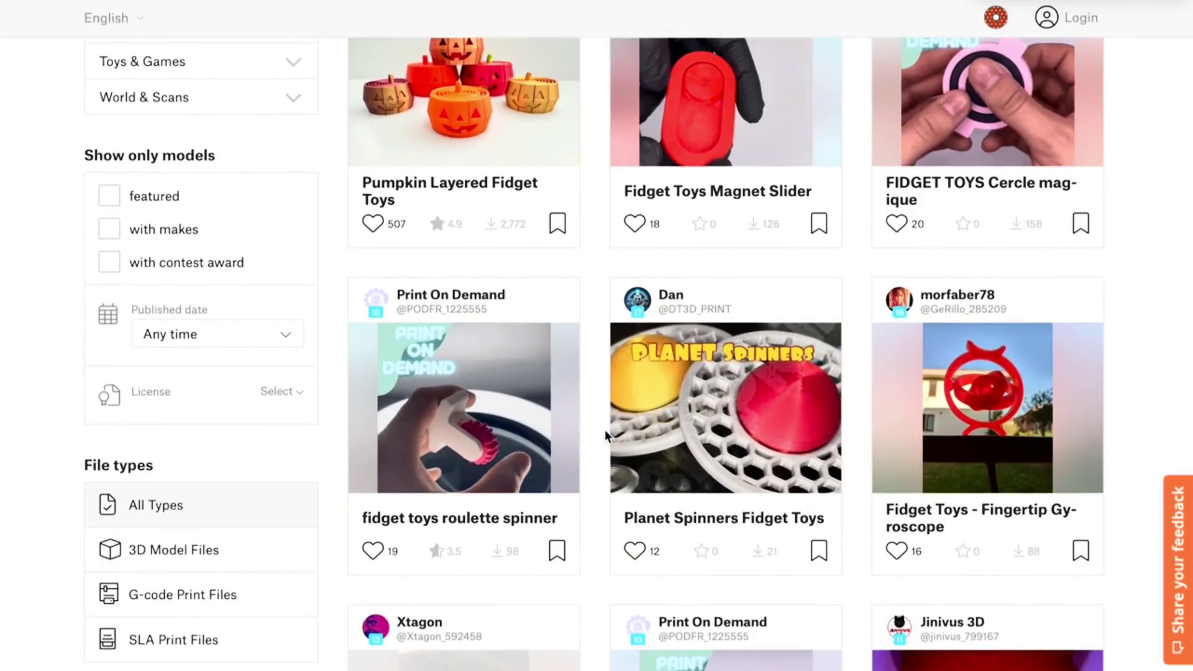
{"action": "scroll", "coordinate": [605, 429], "scroll_direction": "down", "scroll_amount": 18}
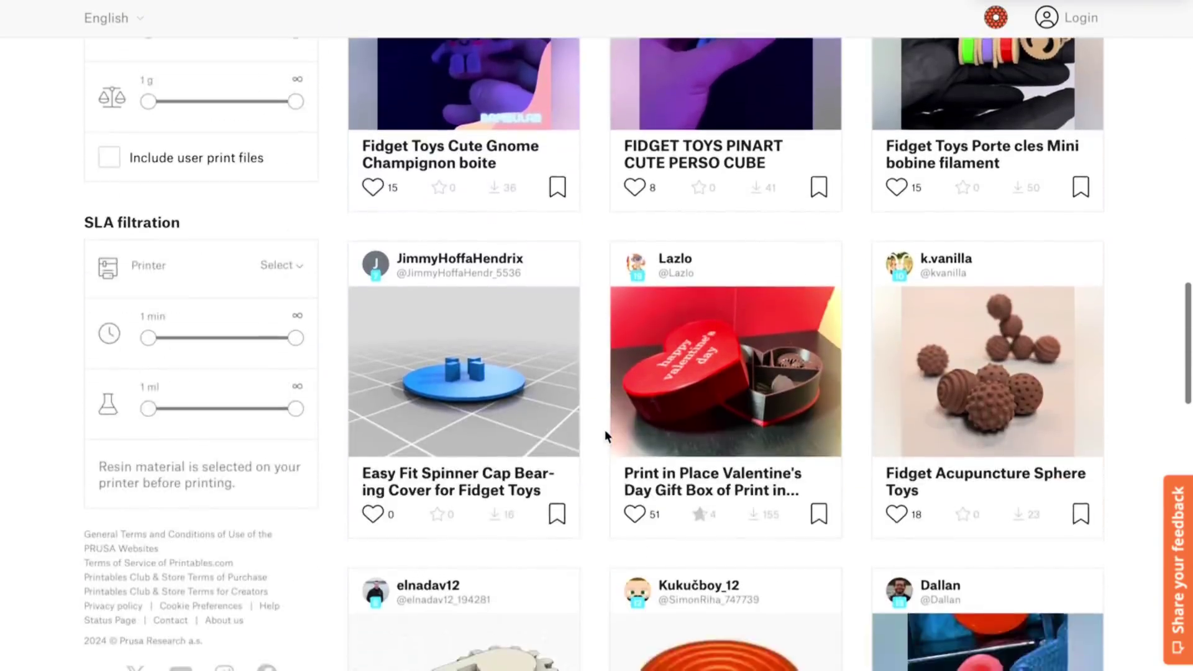
{"action": "scroll", "coordinate": [604, 430], "scroll_direction": "down", "scroll_amount": 14}
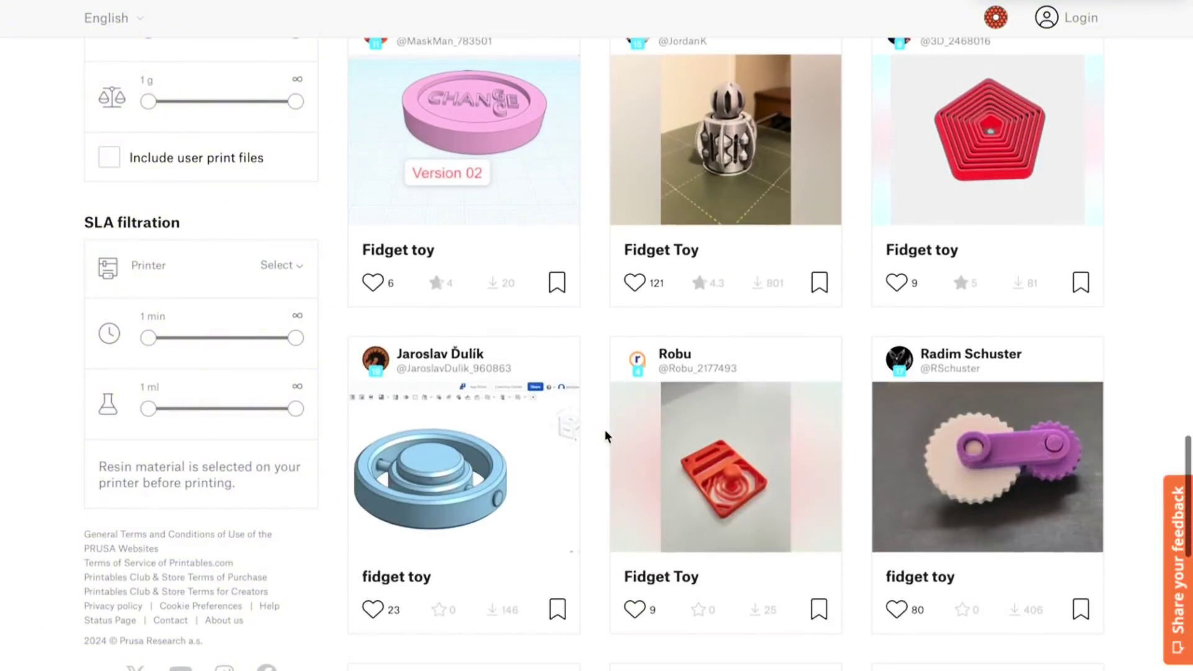
{"action": "scroll", "coordinate": [605, 430], "scroll_direction": "down", "scroll_amount": 18}
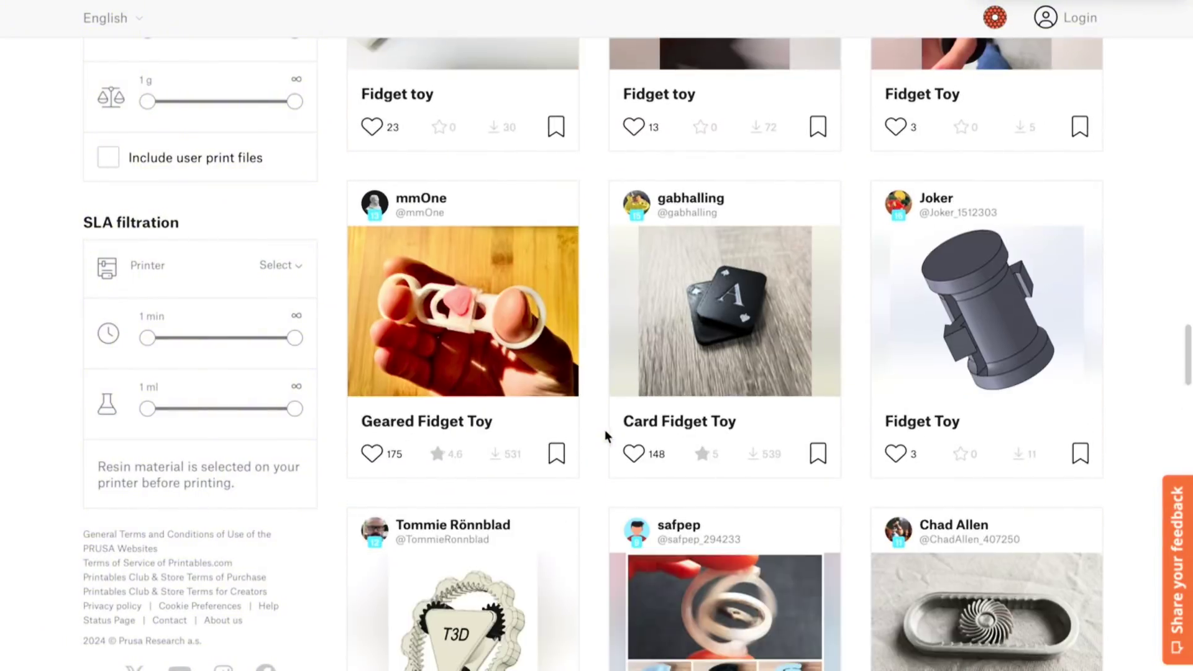
{"action": "scroll", "coordinate": [605, 430], "scroll_direction": "down", "scroll_amount": 7}
{"action": "scroll", "coordinate": [605, 430], "scroll_direction": "up", "scroll_amount": 20}
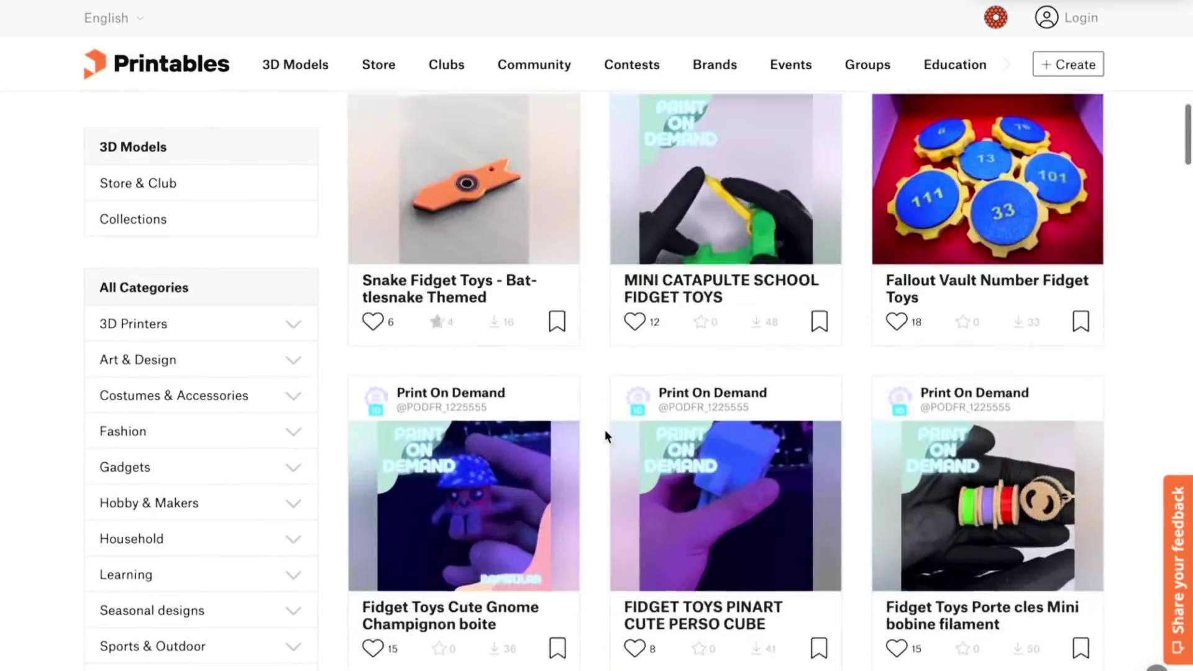
{"action": "scroll", "coordinate": [605, 430], "scroll_direction": "down", "scroll_amount": 16}
{"action": "scroll", "coordinate": [446, 365], "scroll_direction": "up", "scroll_amount": 3}
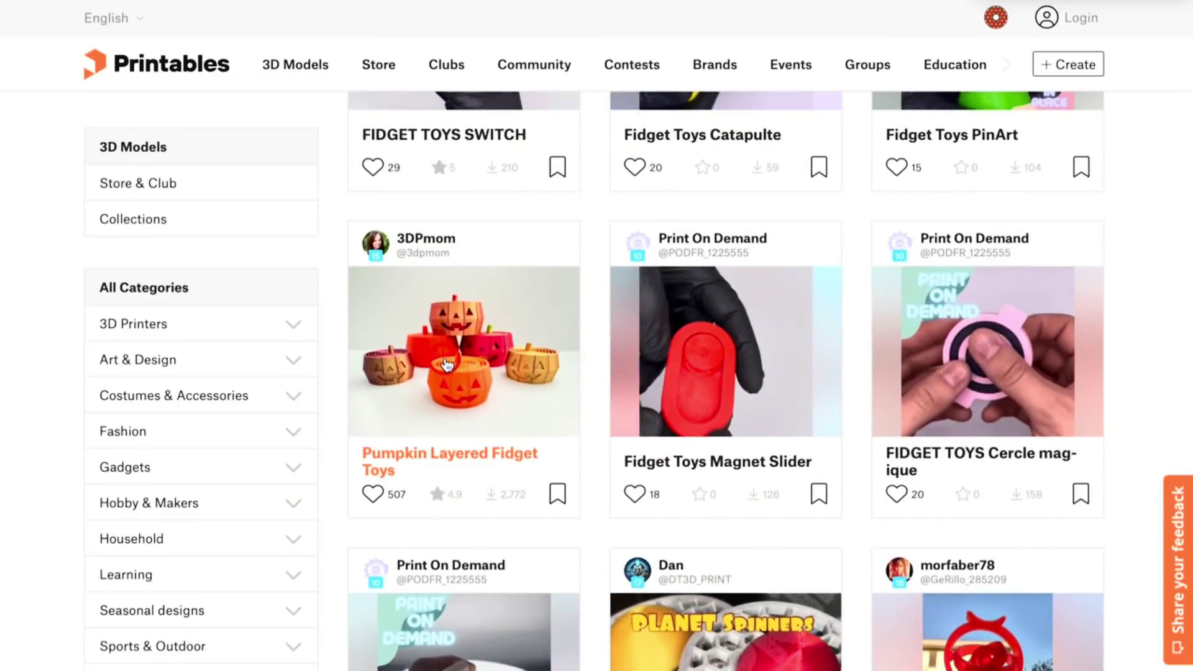
Step: Open the Pumpkin Layered Fidget Toys model page and look over its details
{"action": "left_click", "coordinate": [446, 365]}
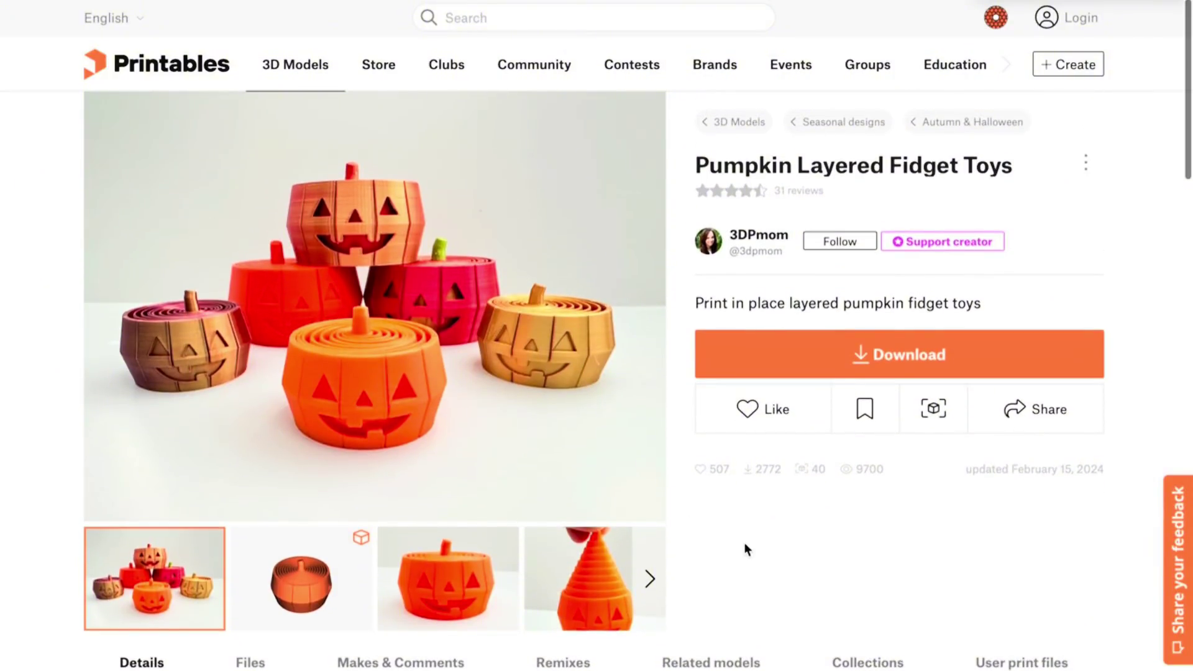
{"action": "scroll", "coordinate": [581, 471], "scroll_direction": "down", "scroll_amount": 2}
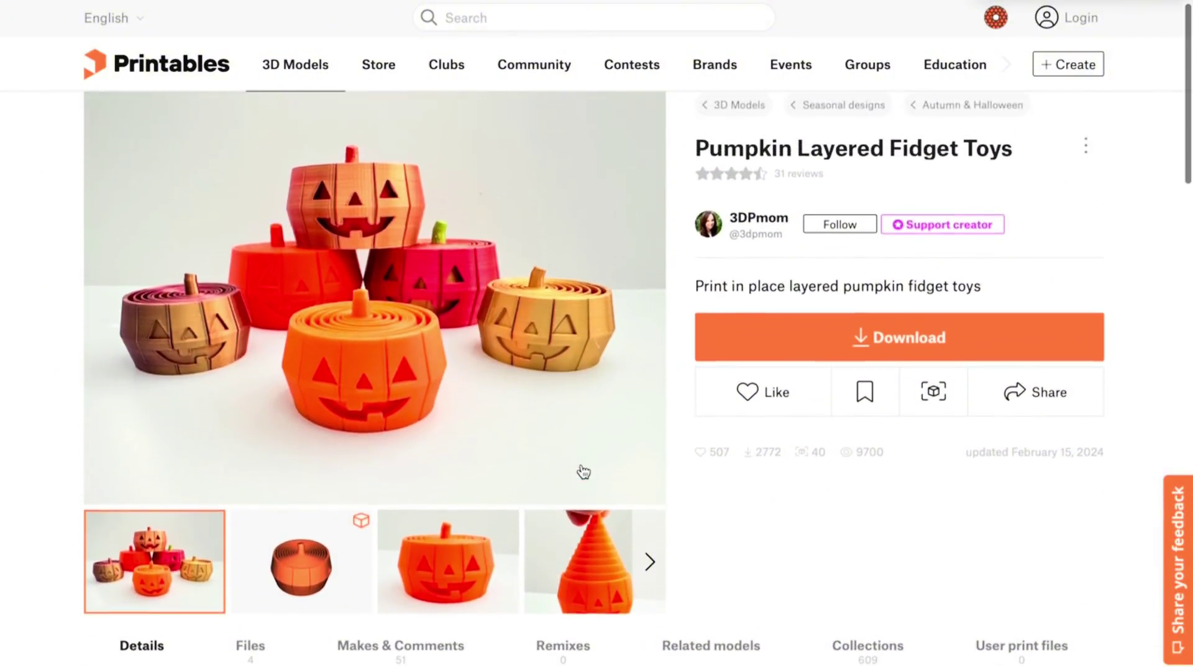
{"action": "scroll", "coordinate": [580, 380], "scroll_direction": "down", "scroll_amount": 5}
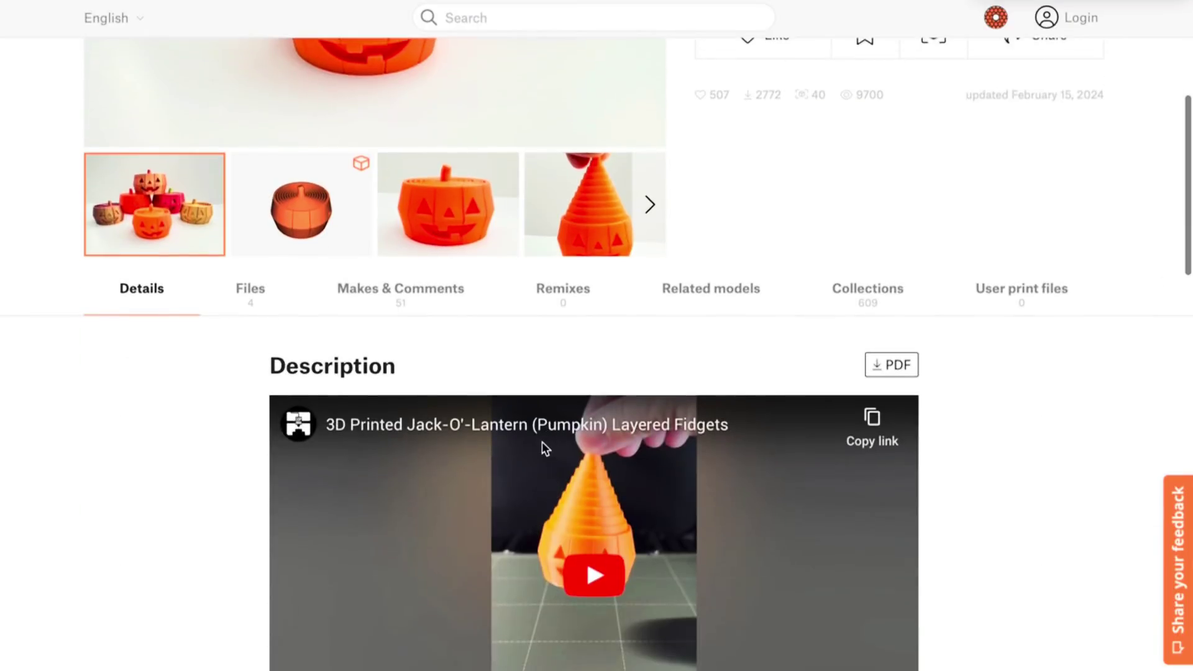
{"action": "scroll", "coordinate": [543, 447], "scroll_direction": "down", "scroll_amount": 3}
{"action": "scroll", "coordinate": [207, 226], "scroll_direction": "up", "scroll_amount": 3}
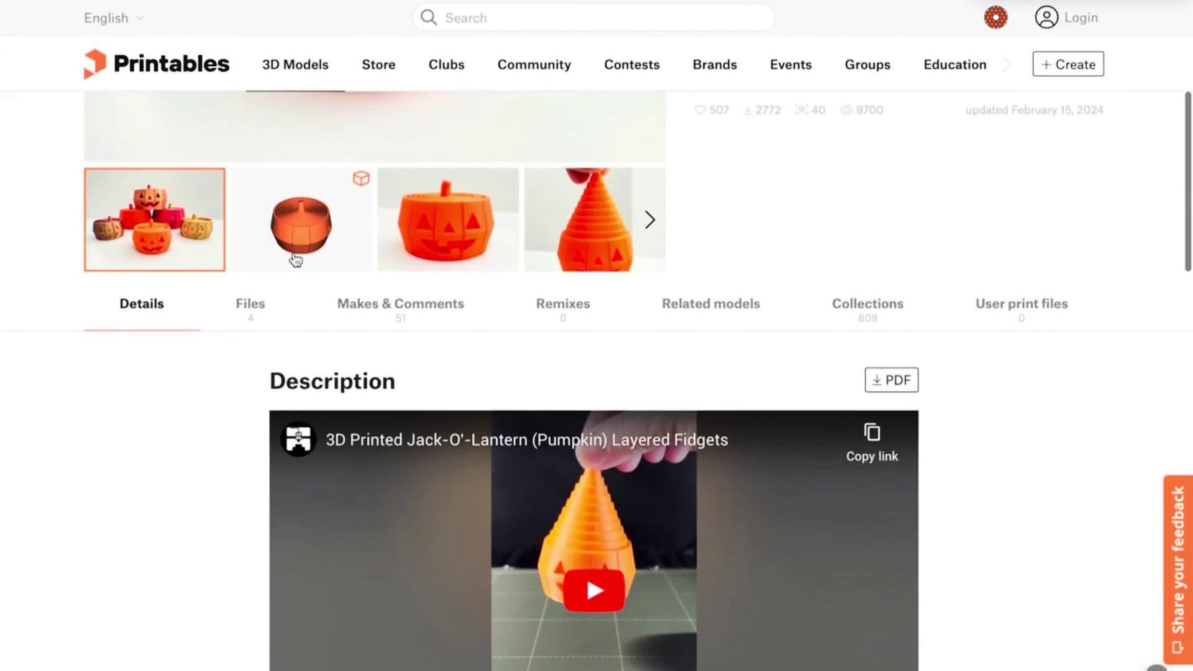
Step: Download Large pumpkin_no supports needed.stl from the model's Files list
{"action": "left_click", "coordinate": [251, 307]}
{"action": "scroll", "coordinate": [526, 382], "scroll_direction": "down", "scroll_amount": 4}
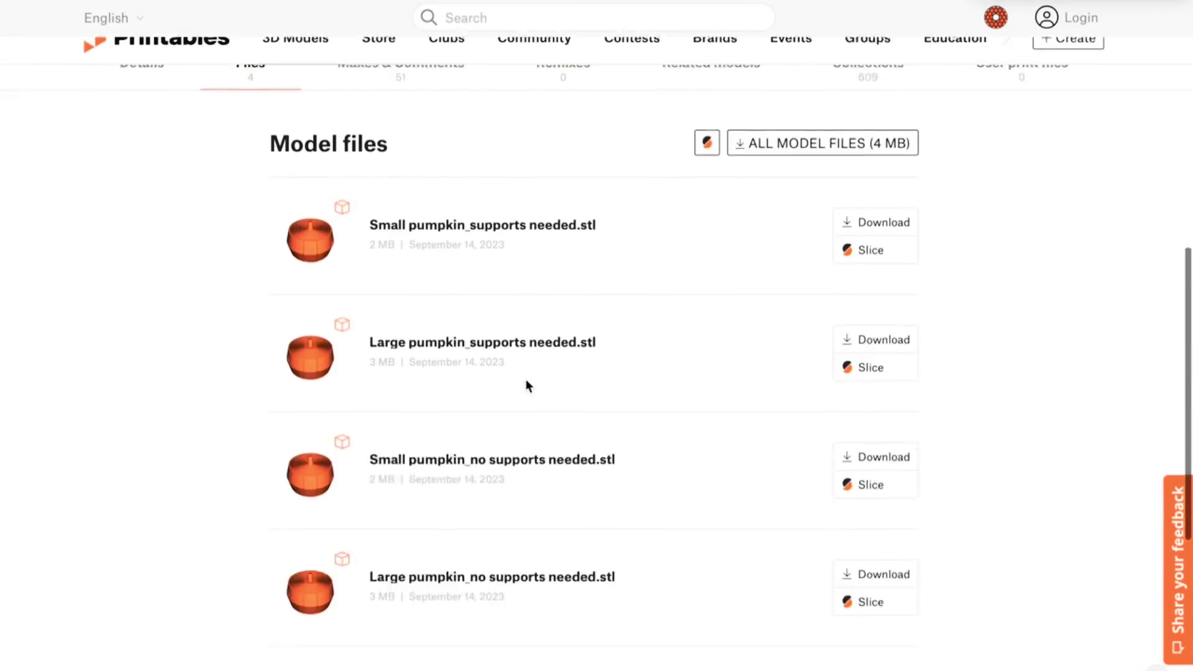
{"action": "scroll", "coordinate": [526, 381], "scroll_direction": "down", "scroll_amount": 2}
{"action": "scroll", "coordinate": [525, 380], "scroll_direction": "up", "scroll_amount": 2}
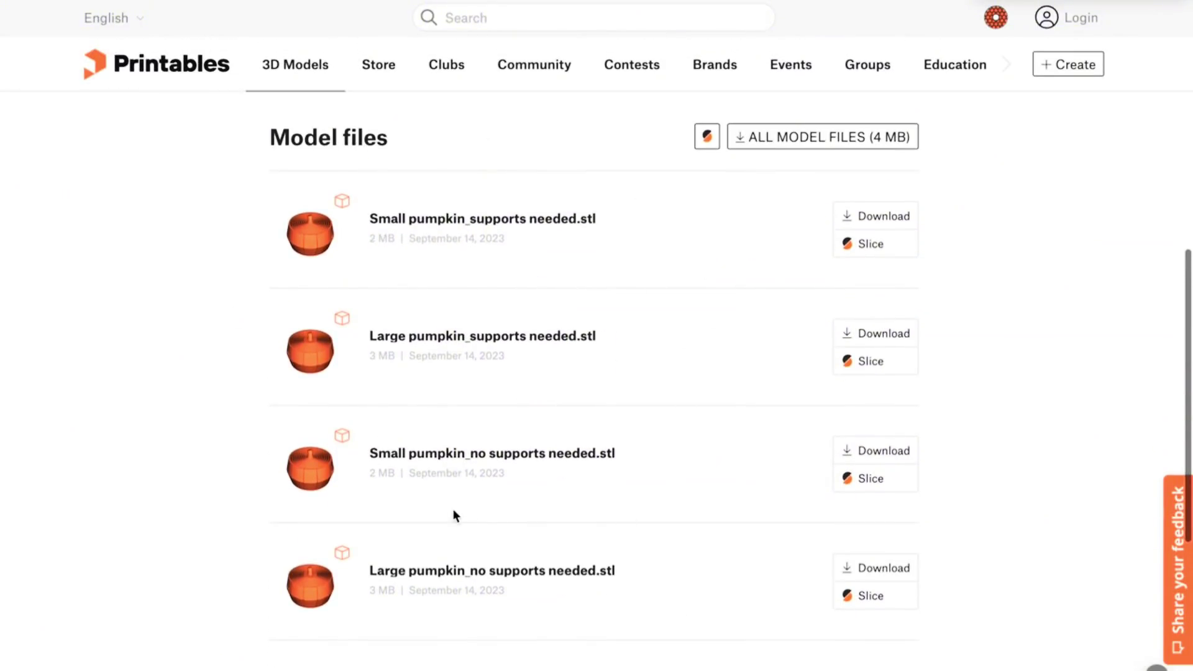
{"action": "scroll", "coordinate": [454, 514], "scroll_direction": "down", "scroll_amount": 1}
{"action": "scroll", "coordinate": [454, 515], "scroll_direction": "down", "scroll_amount": 1}
{"action": "scroll", "coordinate": [453, 510], "scroll_direction": "down", "scroll_amount": 2}
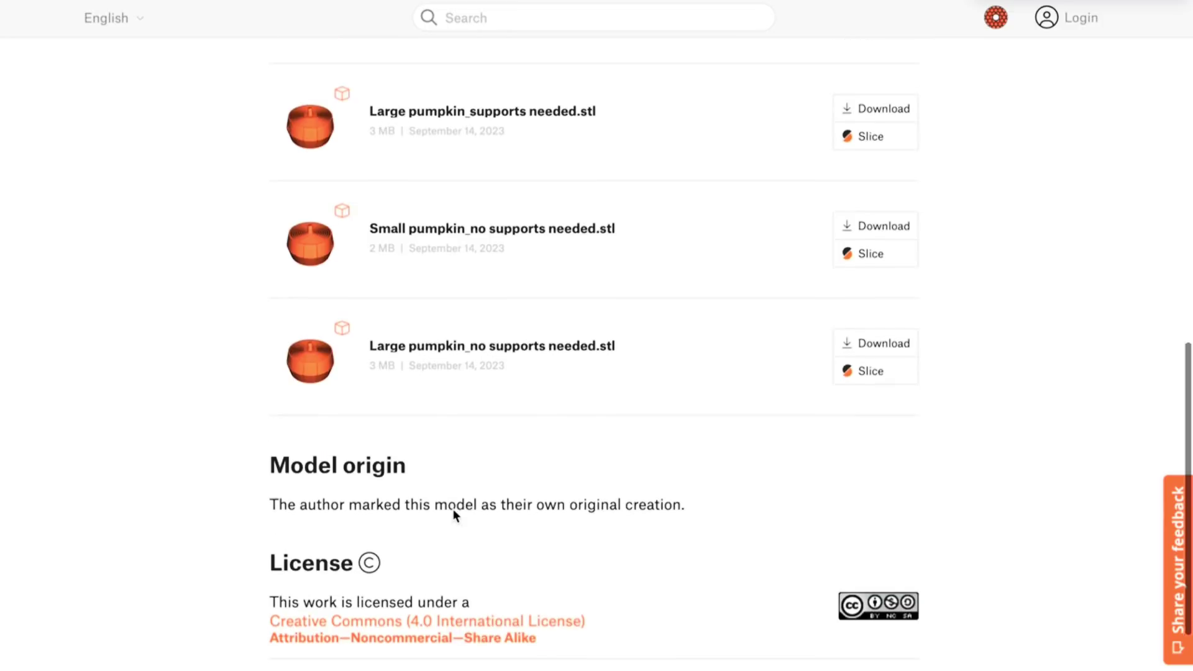
{"action": "scroll", "coordinate": [671, 458], "scroll_direction": "down", "scroll_amount": 1}
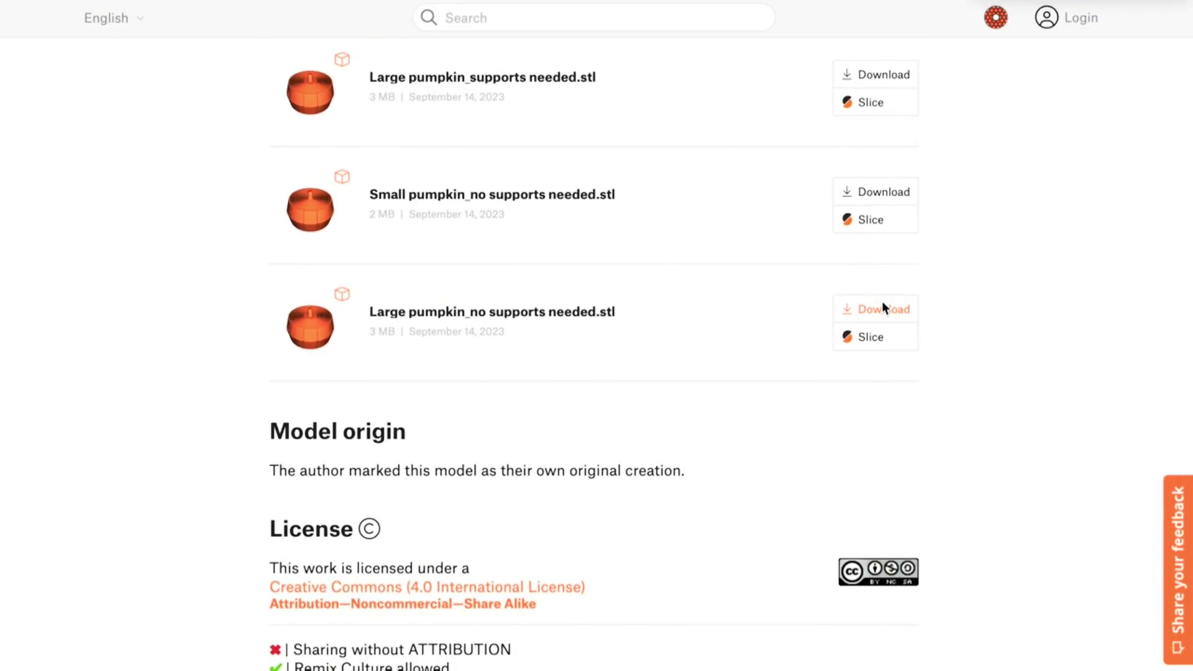
{"action": "left_click", "coordinate": [882, 307]}
{"action": "scroll", "coordinate": [619, 441], "scroll_direction": "down", "scroll_amount": 4}
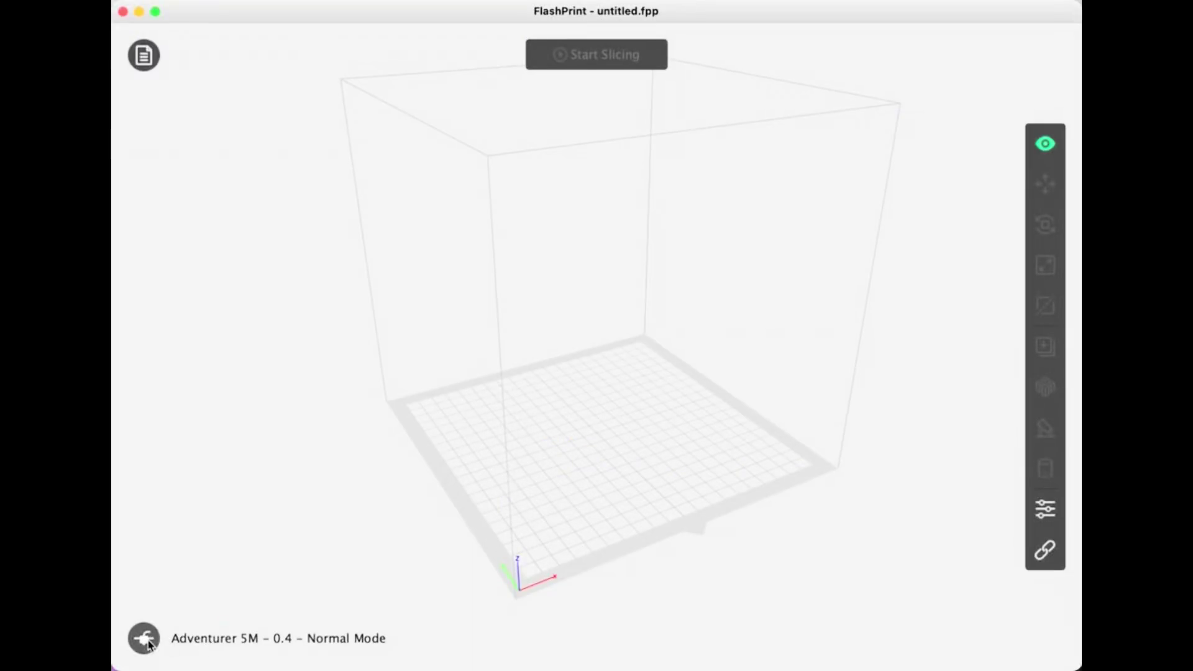
Step: Confirm the printer is Adventurer 5M with a 0.4 nozzle, leaving settings unchanged
{"action": "left_click", "coordinate": [144, 637]}
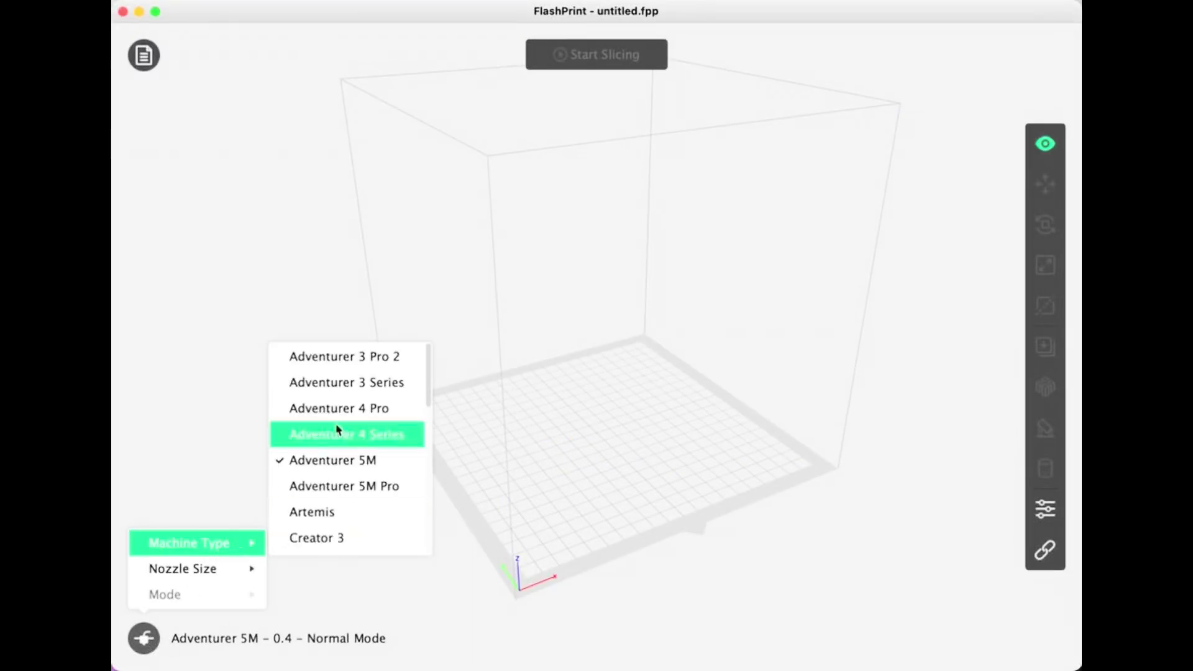
{"action": "mouse_move", "coordinate": [212, 579]}
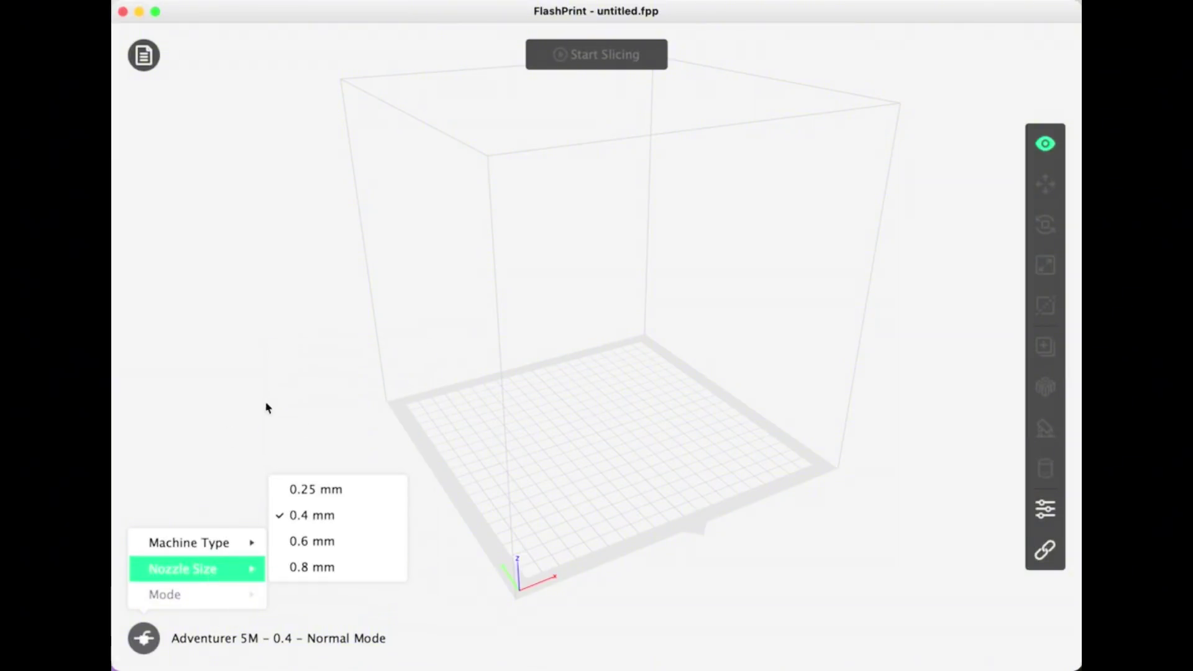
{"action": "left_click", "coordinate": [237, 345]}
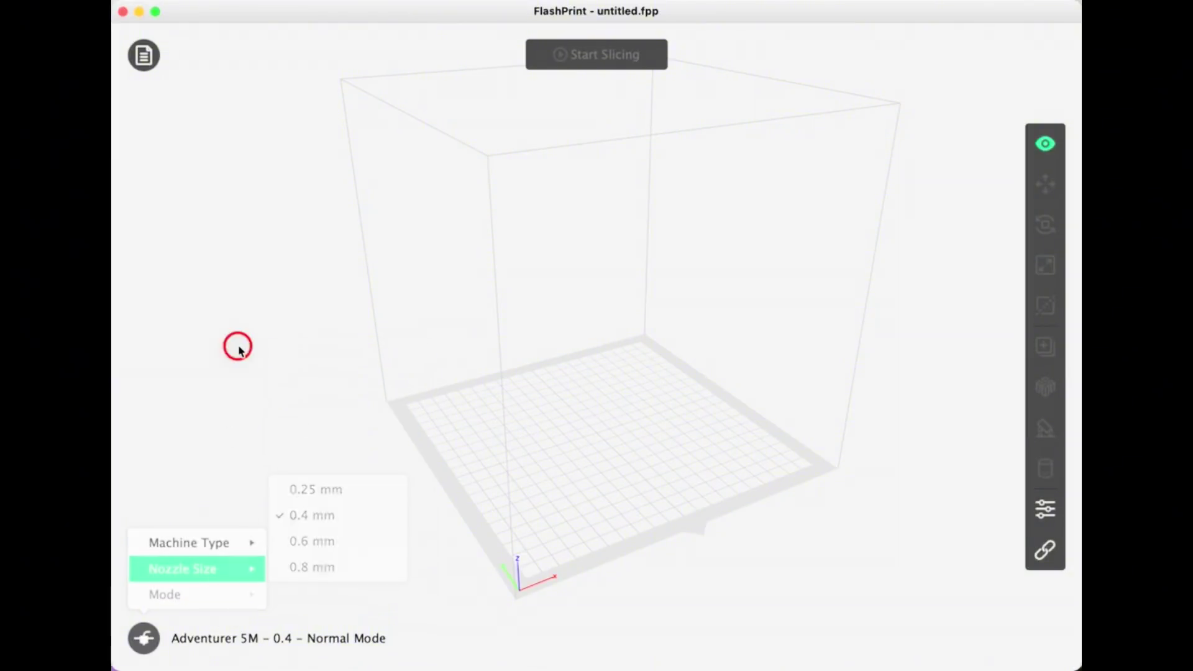
Step: Add Large pumpkin_no supports needed.stl from Downloads to the build plate
{"action": "left_click", "coordinate": [145, 55]}
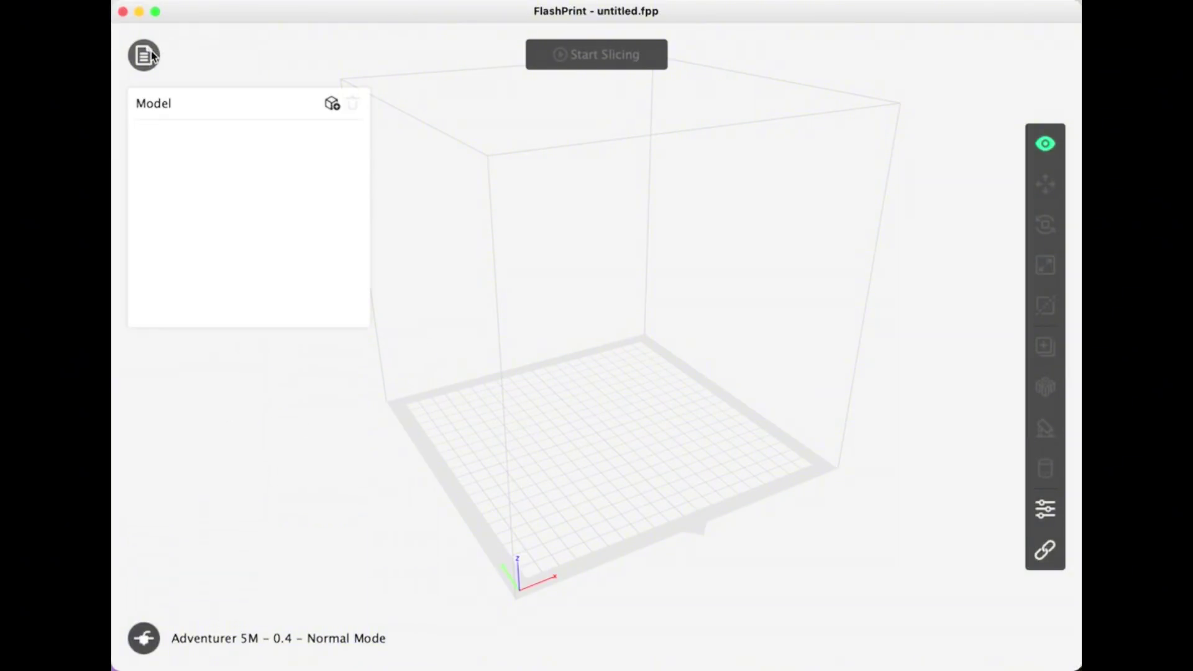
{"action": "left_click", "coordinate": [338, 105]}
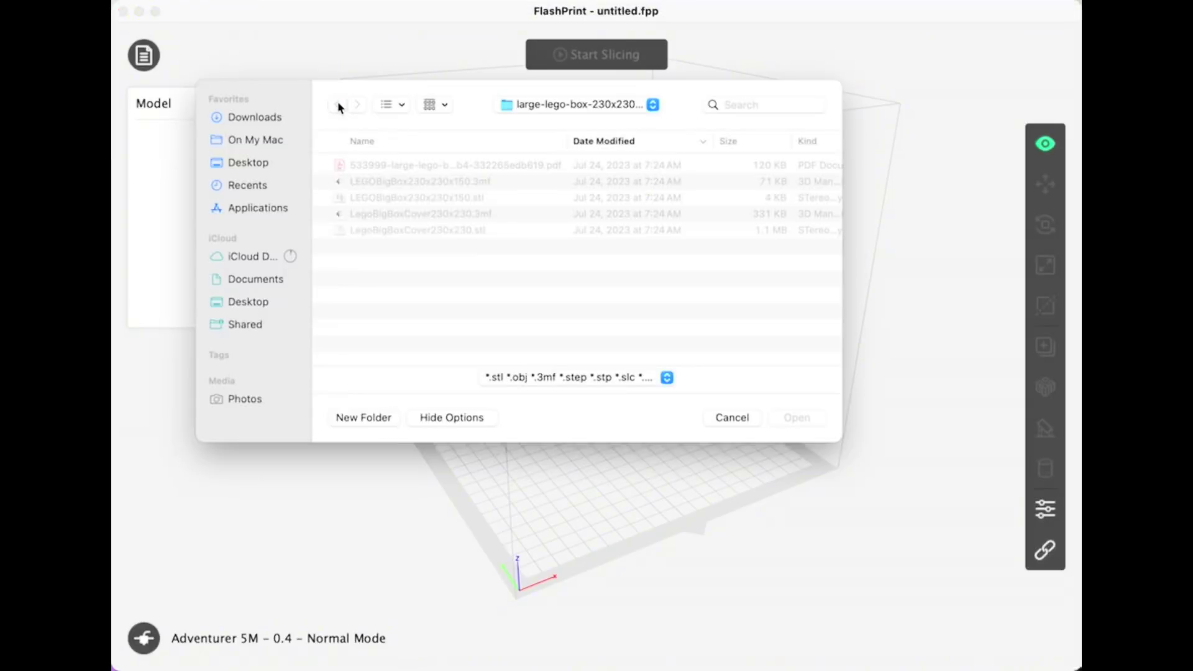
{"action": "left_click", "coordinate": [255, 118]}
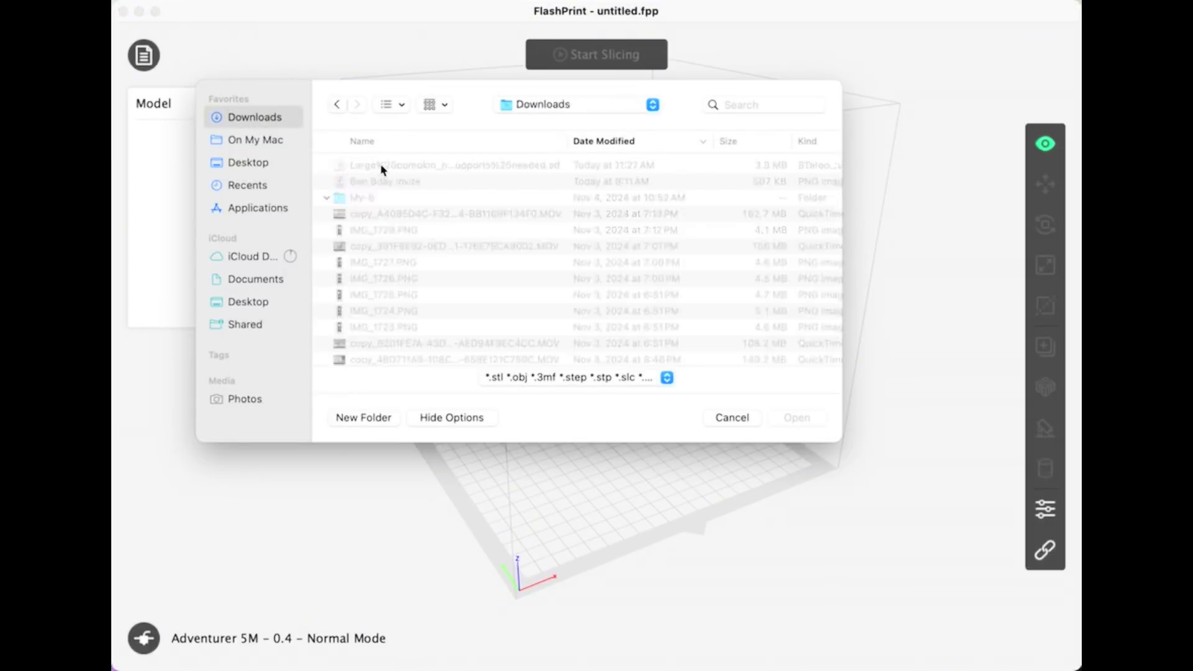
{"action": "left_click", "coordinate": [371, 167]}
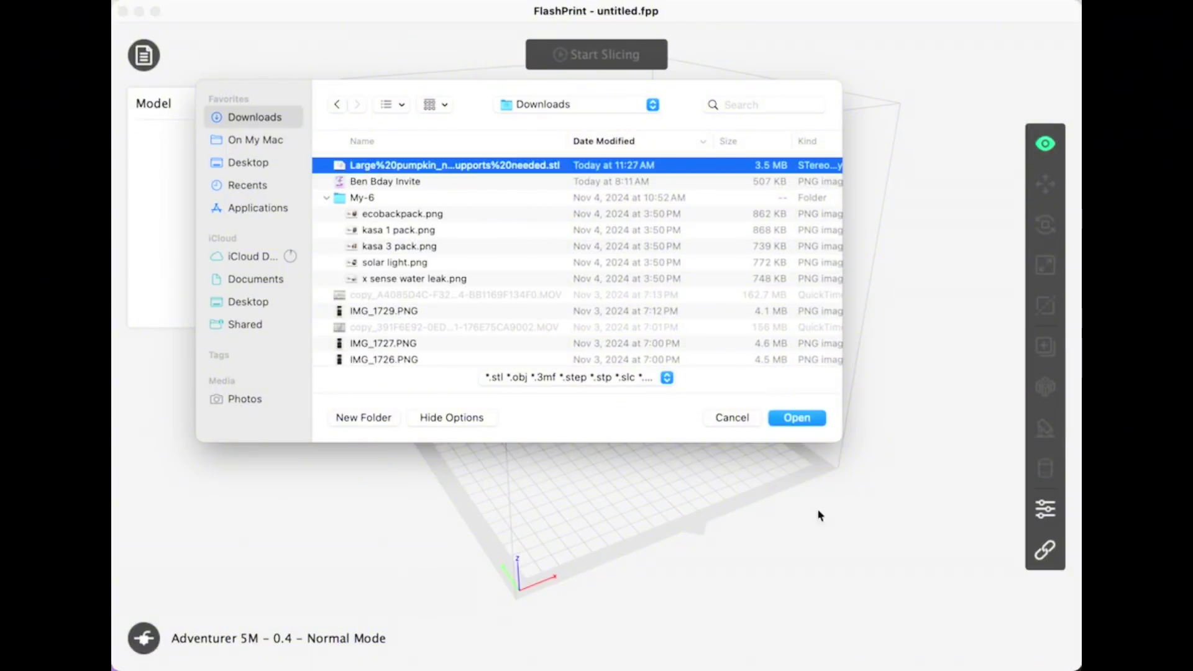
{"action": "left_click", "coordinate": [796, 420]}
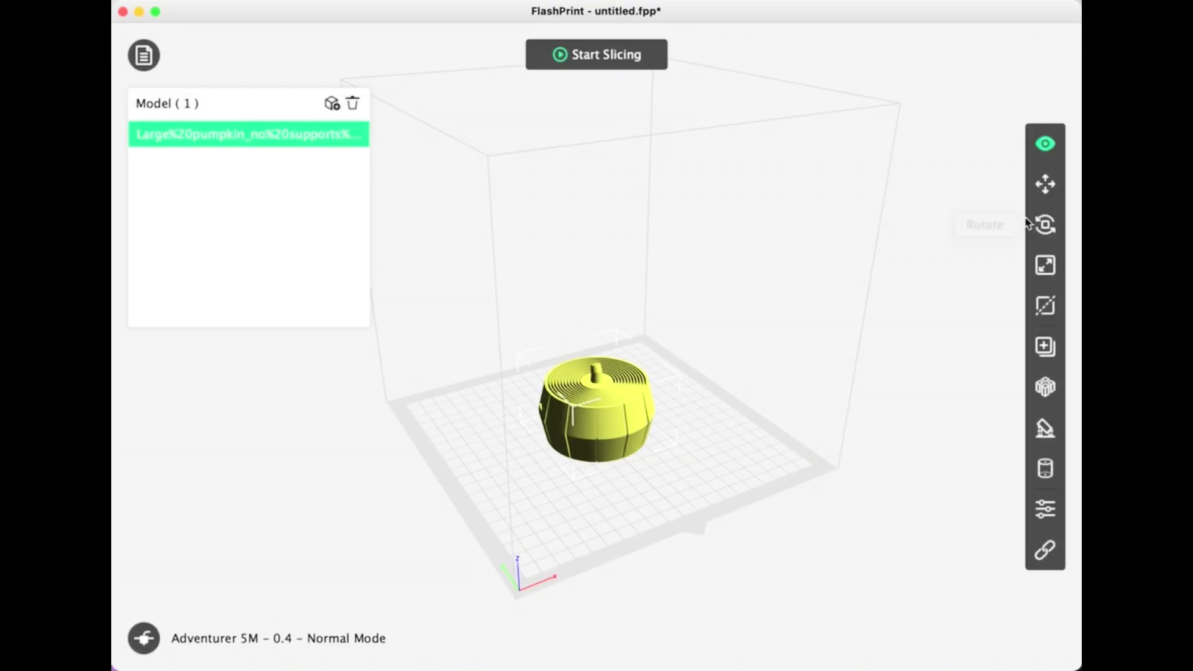
Step: Rotate the pumpkin three times by 90° about the Z axis
{"action": "left_click", "coordinate": [1045, 226]}
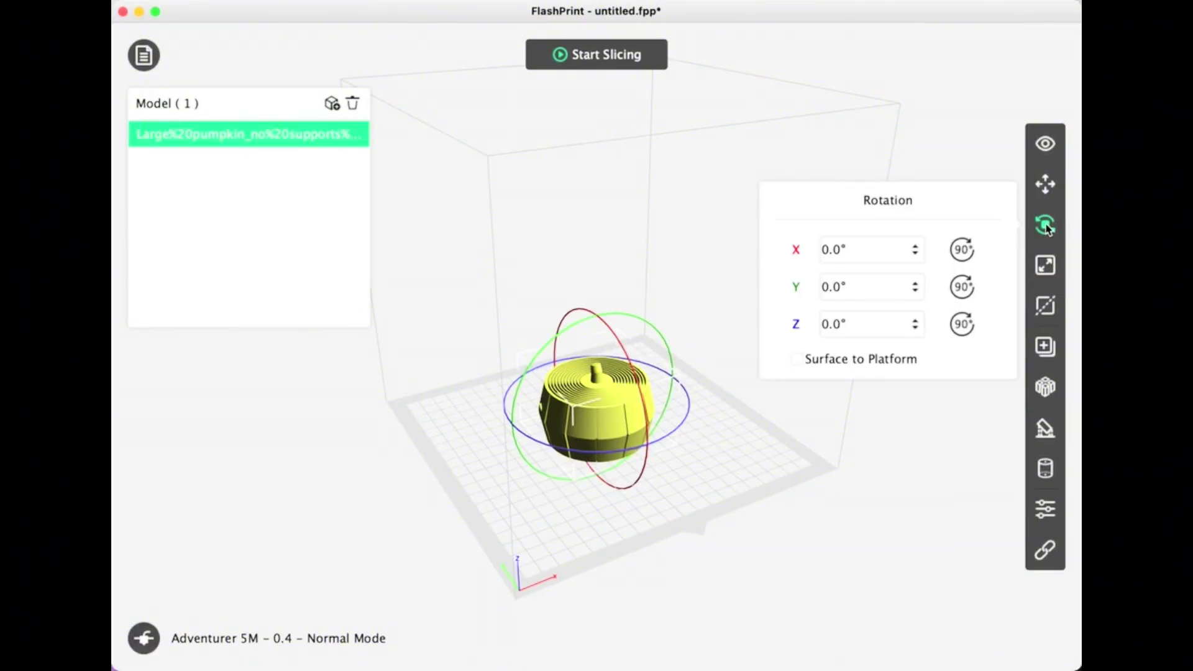
{"action": "left_click", "coordinate": [964, 331]}
{"action": "left_click", "coordinate": [964, 331]}
{"action": "left_click", "coordinate": [964, 331]}
Step: Deselect the pumpkin and leave Supports without adding any supports
{"action": "left_click", "coordinate": [941, 531]}
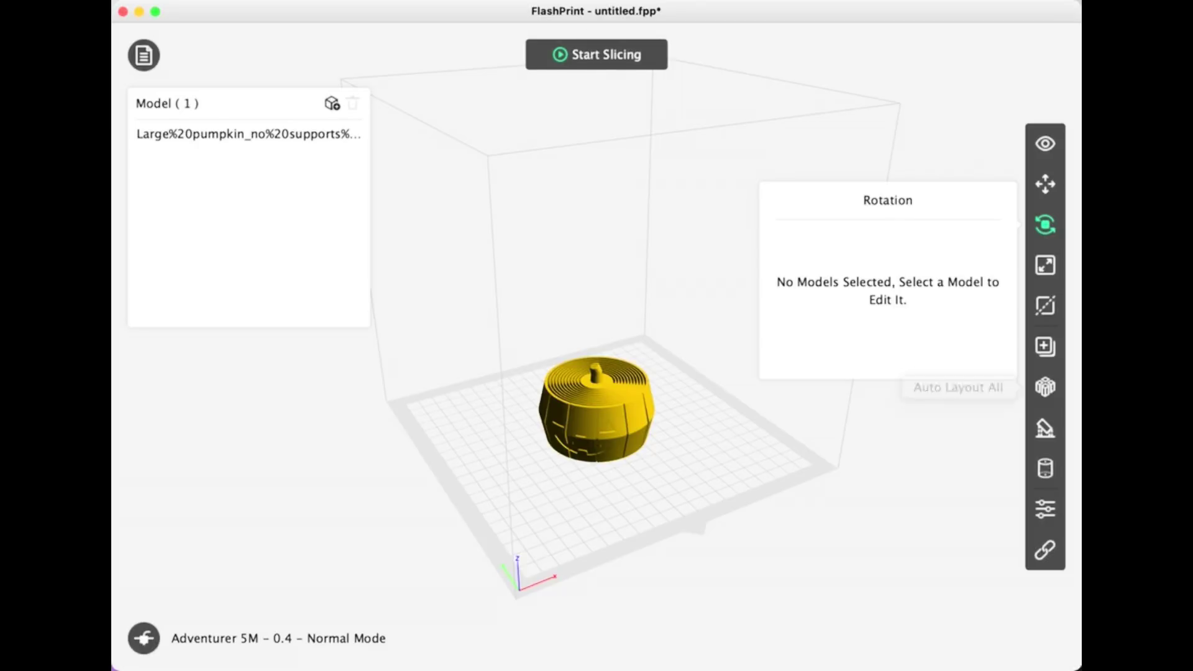
{"action": "left_click", "coordinate": [1045, 429]}
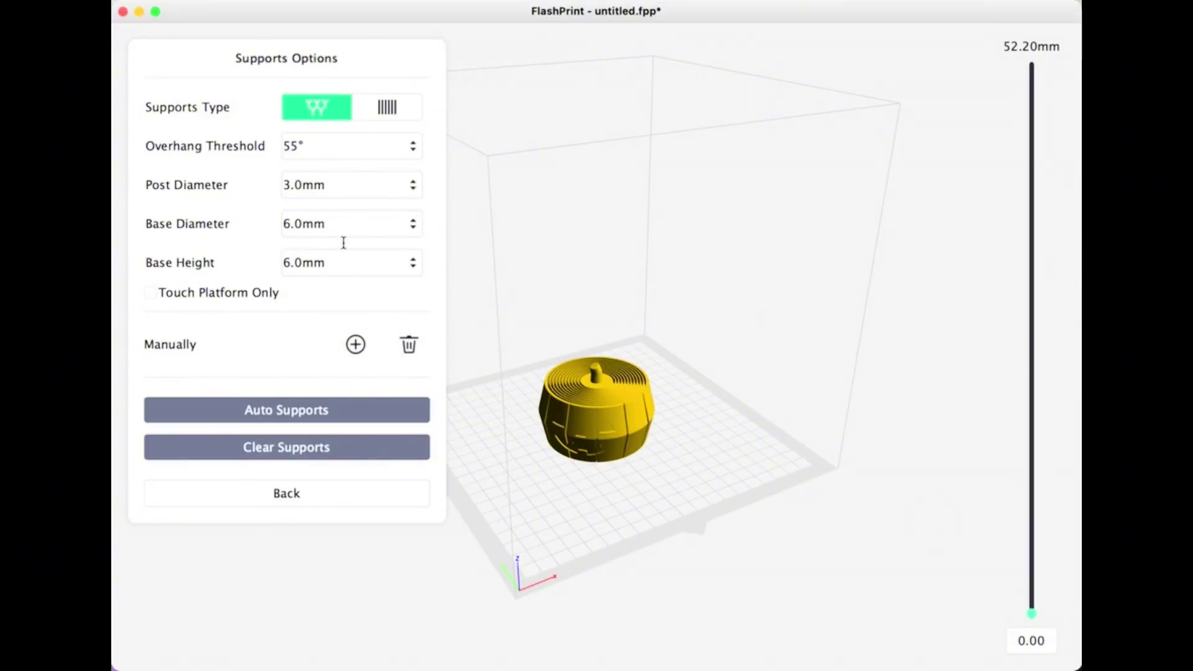
{"action": "left_click", "coordinate": [305, 496]}
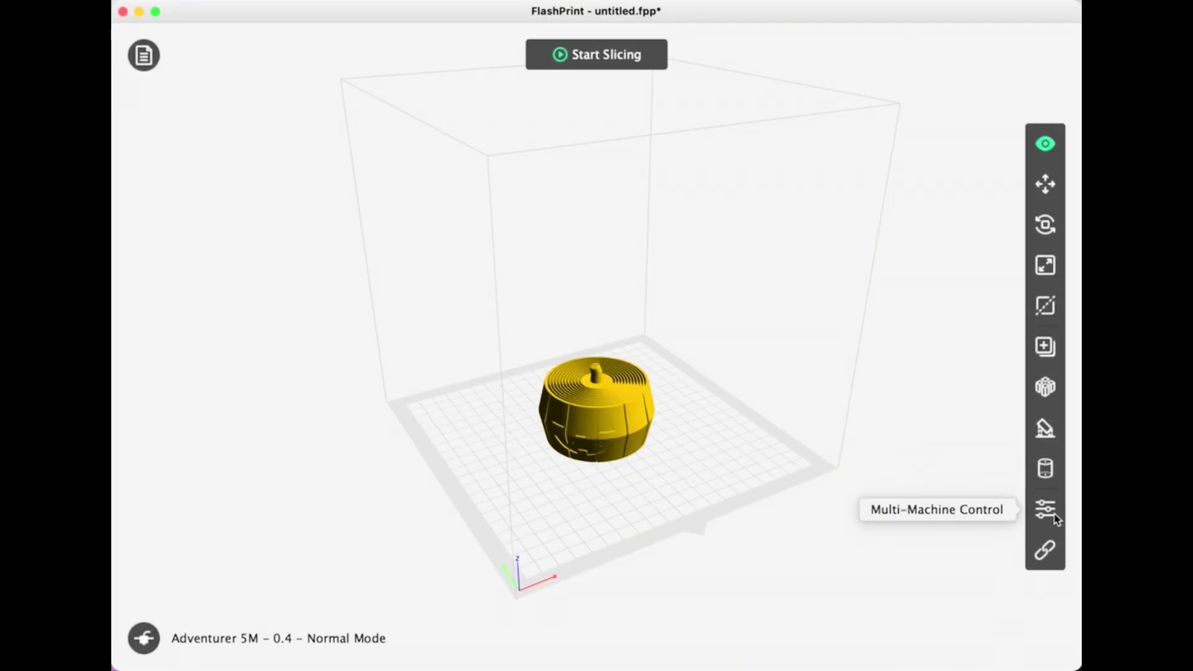
Step: Slice the pumpkin with Flashforge-PLA, Standard profile at 225℃, and no raft
{"action": "left_click", "coordinate": [630, 66]}
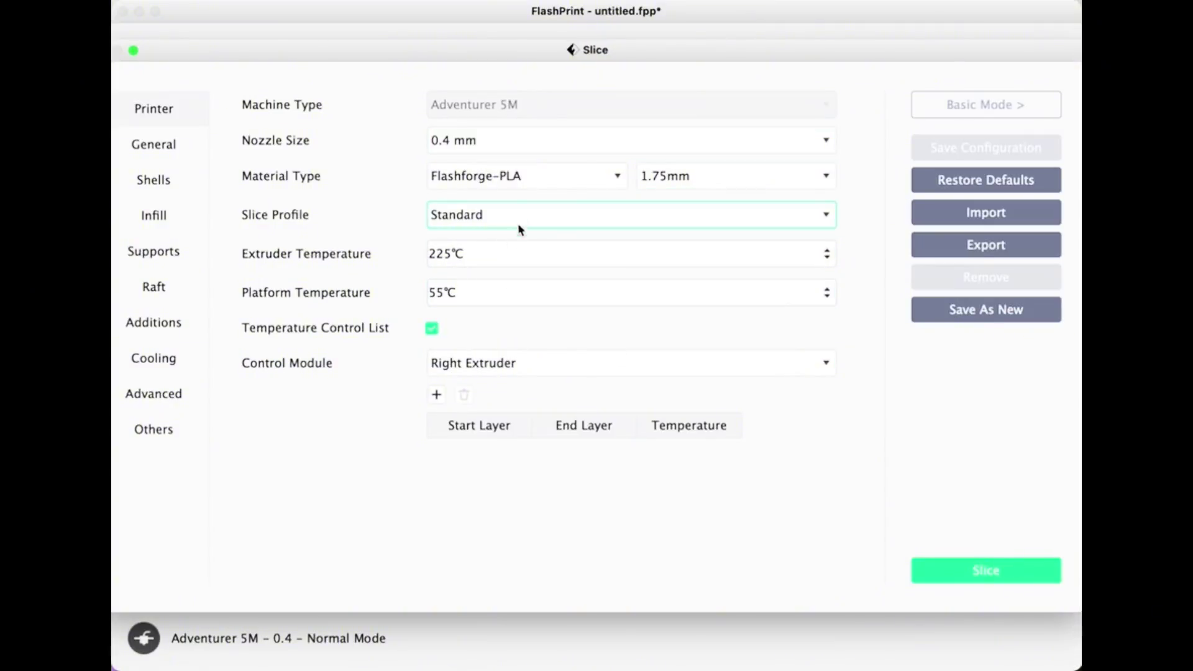
{"action": "mouse_move", "coordinate": [480, 334]}
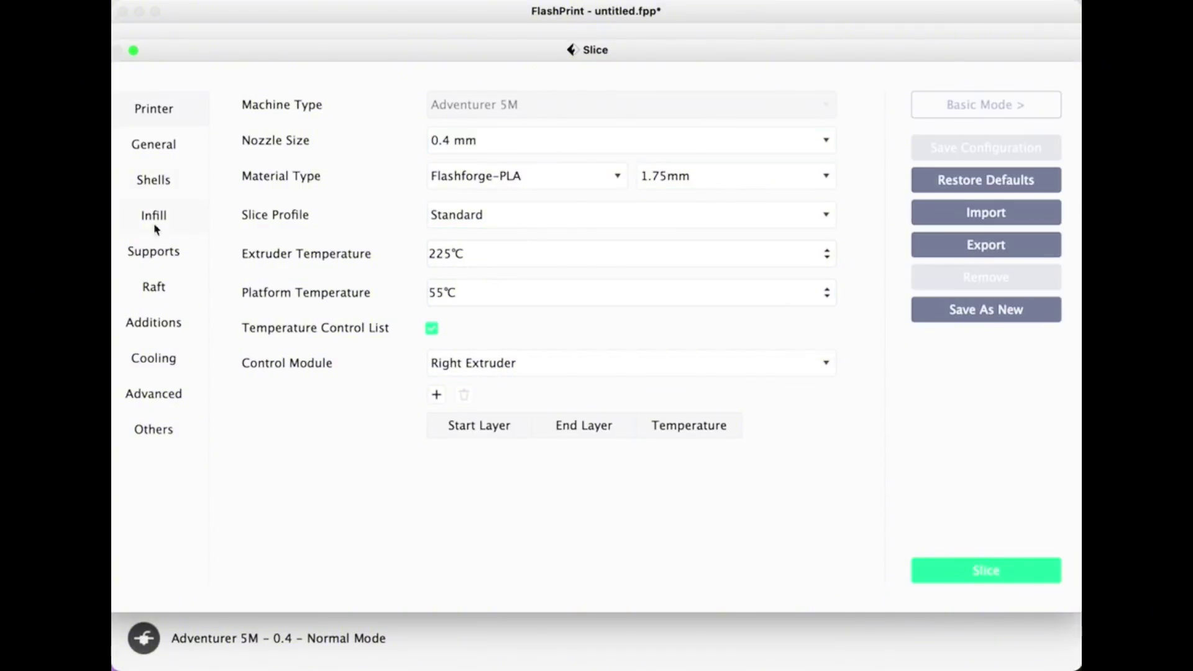
{"action": "left_click", "coordinate": [163, 297]}
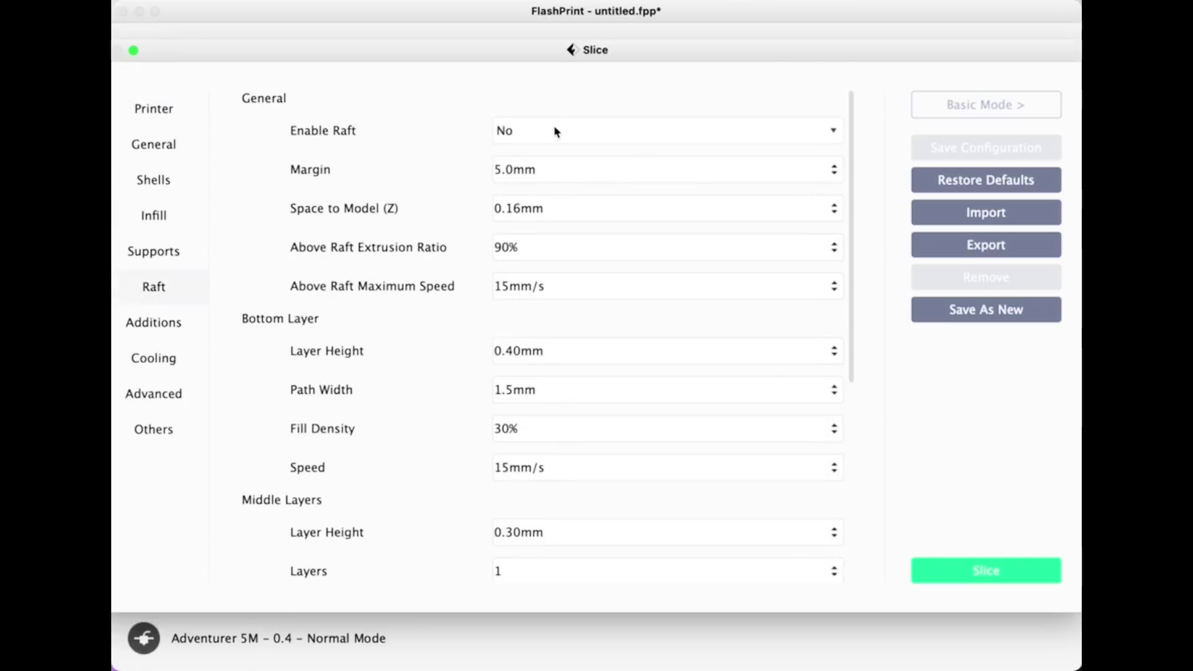
{"action": "left_click", "coordinate": [172, 110]}
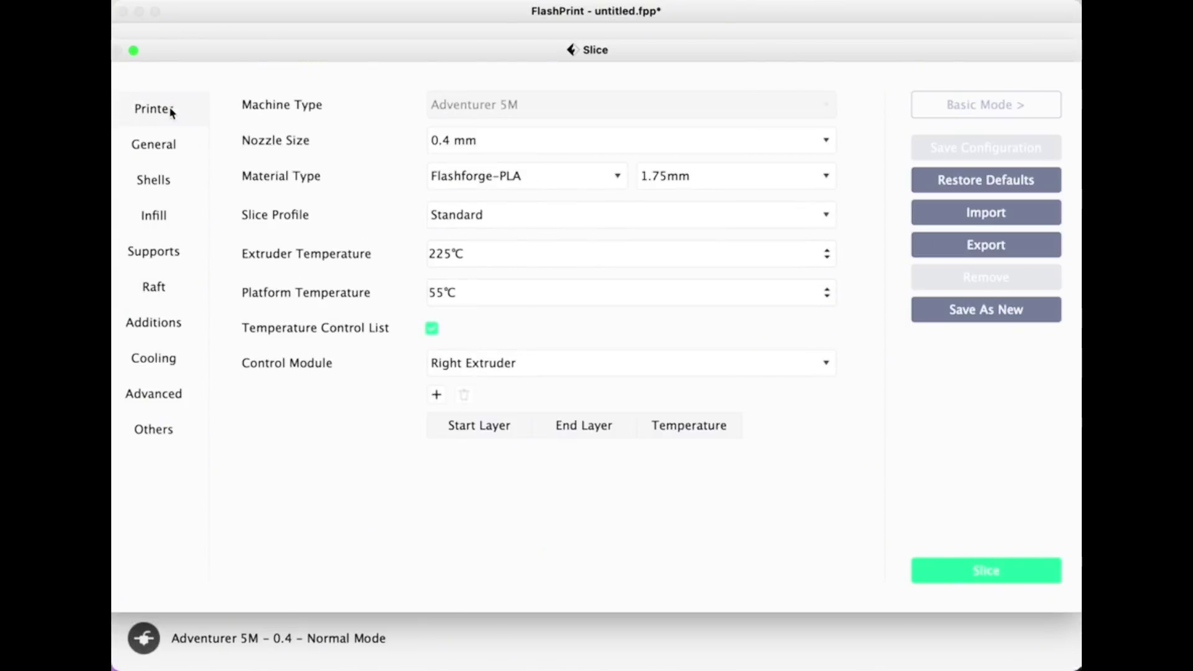
{"action": "left_click", "coordinate": [983, 573]}
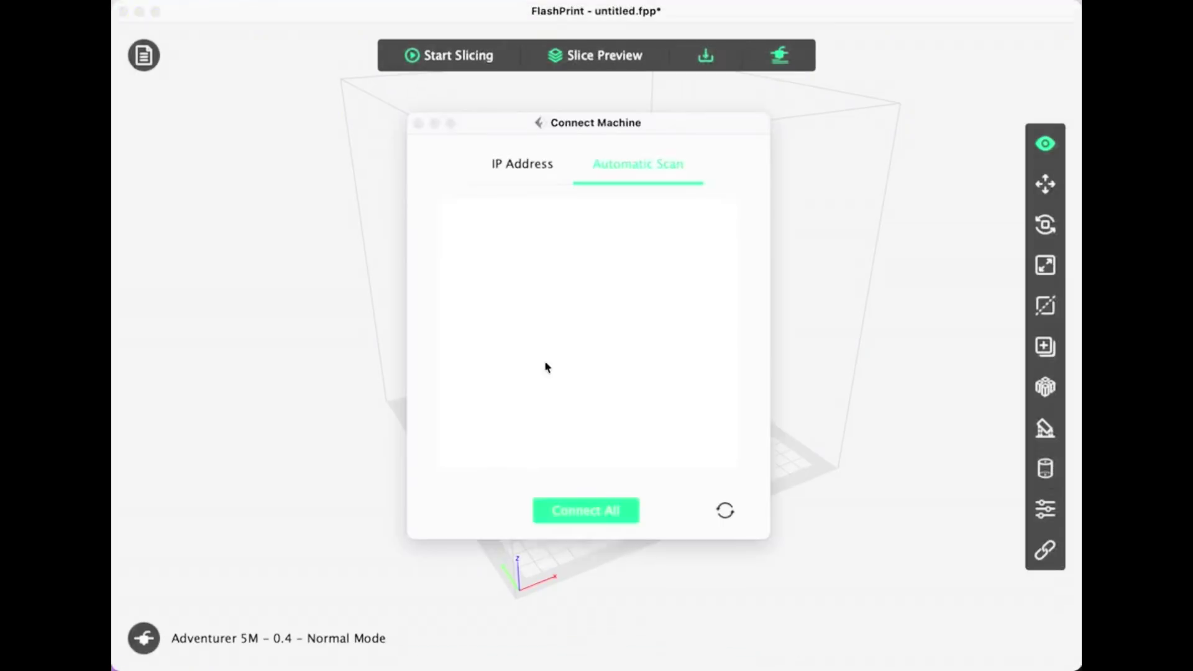
Step: Refresh the Automatic Scan list in Connect Machine to search for printers
{"action": "left_click", "coordinate": [724, 518]}
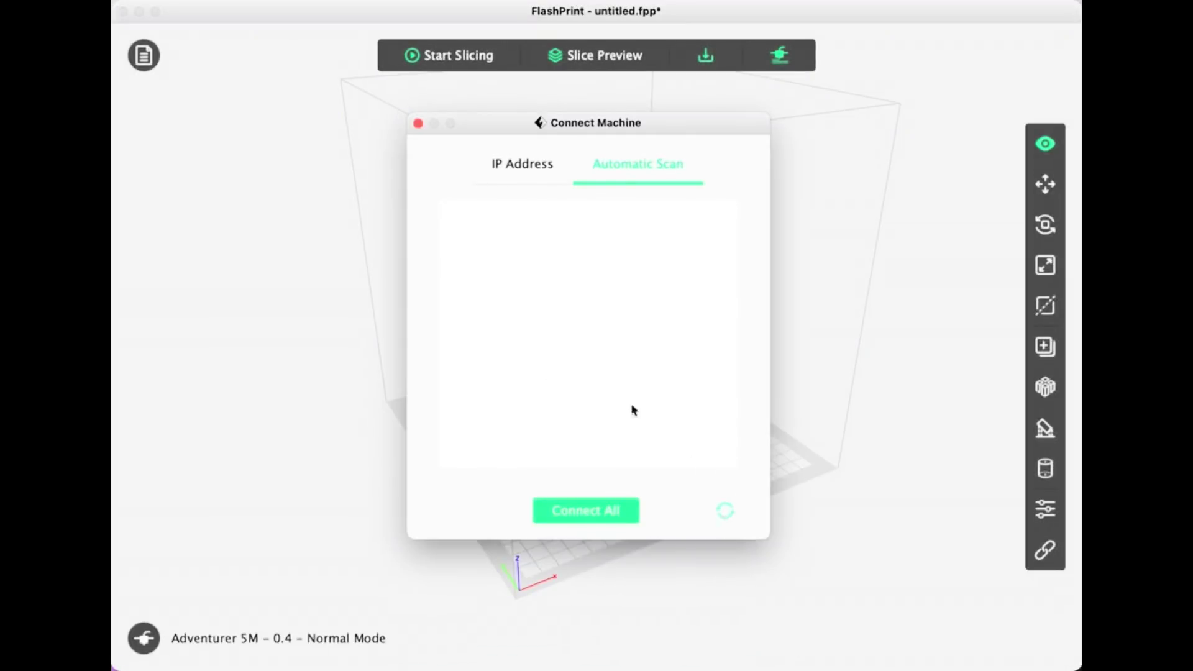